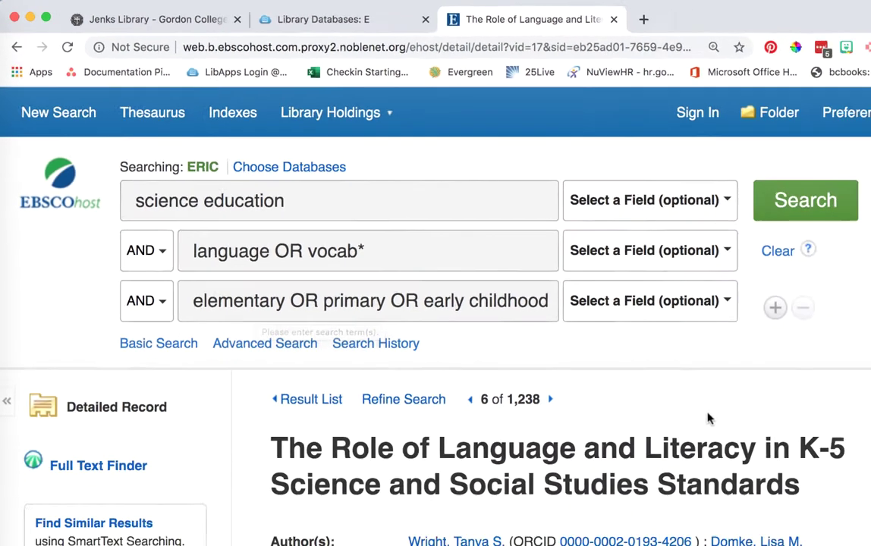
Review the article's detailed record and open Full Text Finder, which shows full text from SAGE
scroll(683, 379, "down", 5)
scroll(628, 305, "up", 2)
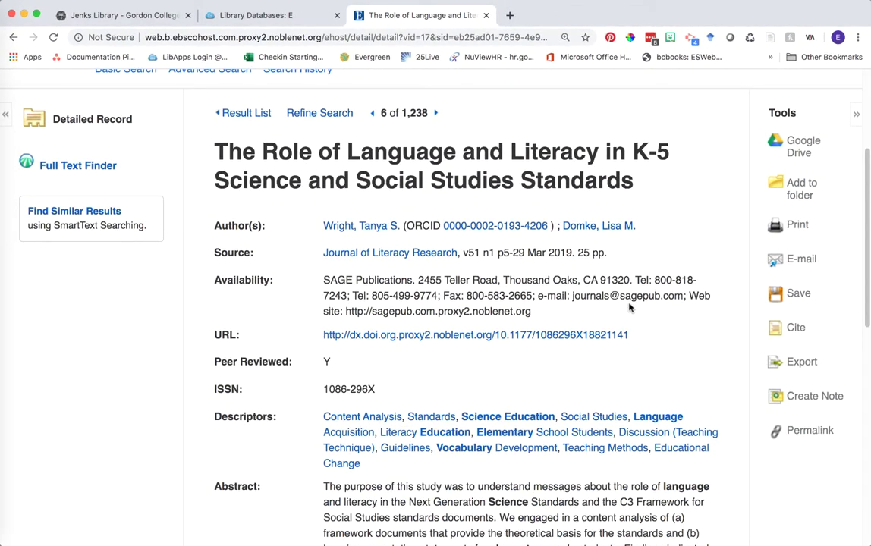
scroll(628, 307, "down", 3)
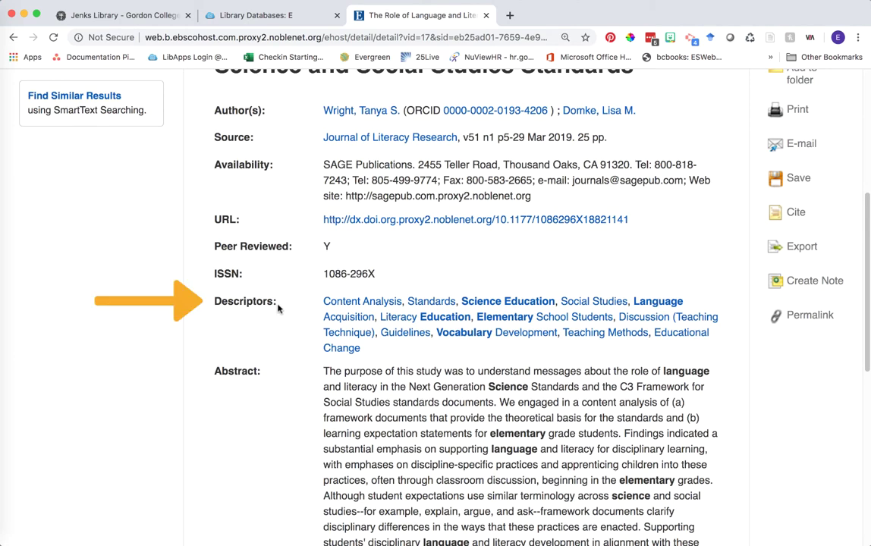
left_click_drag(276, 302, 225, 302)
left_click_drag(262, 374, 219, 369)
left_click(213, 374)
scroll(301, 391, "down", 4)
scroll(301, 391, "up", 3)
scroll(298, 392, "up", 5)
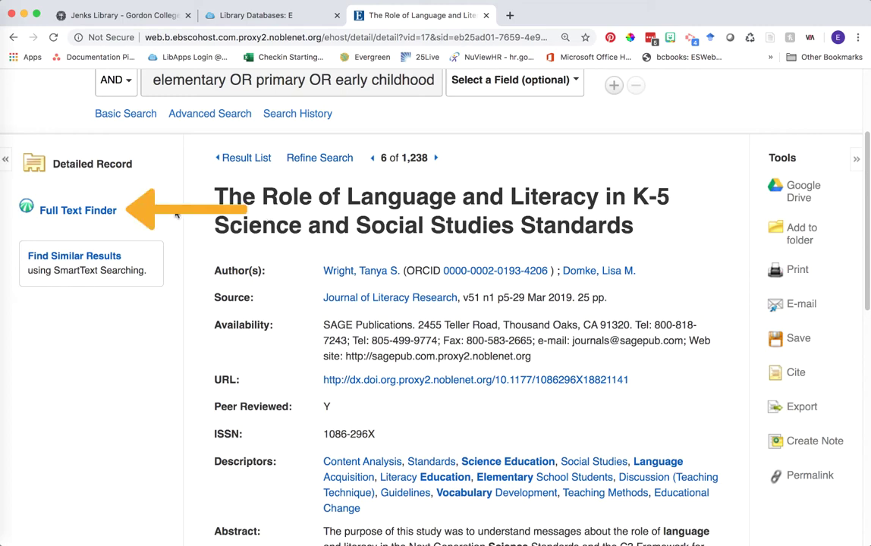
left_click(94, 213)
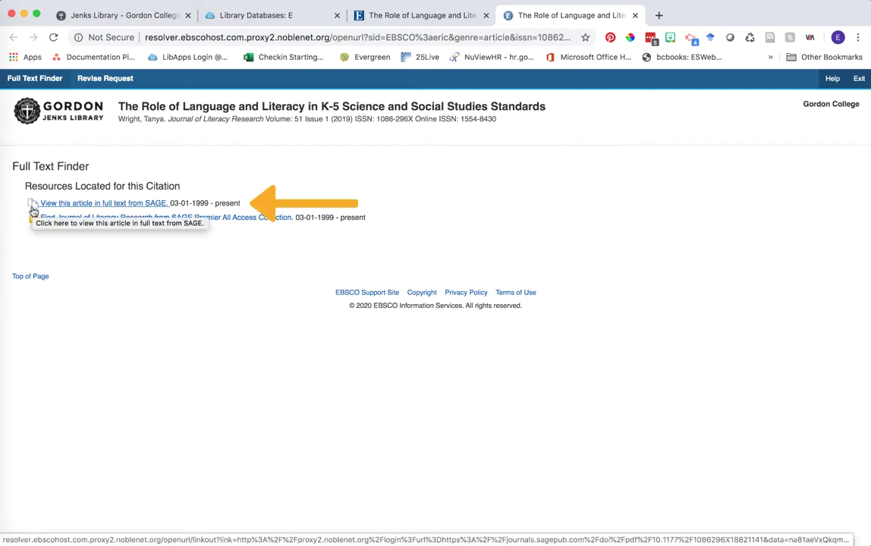
Open the article's full-text PDF from SAGE and zoom in on the page
left_click(67, 208)
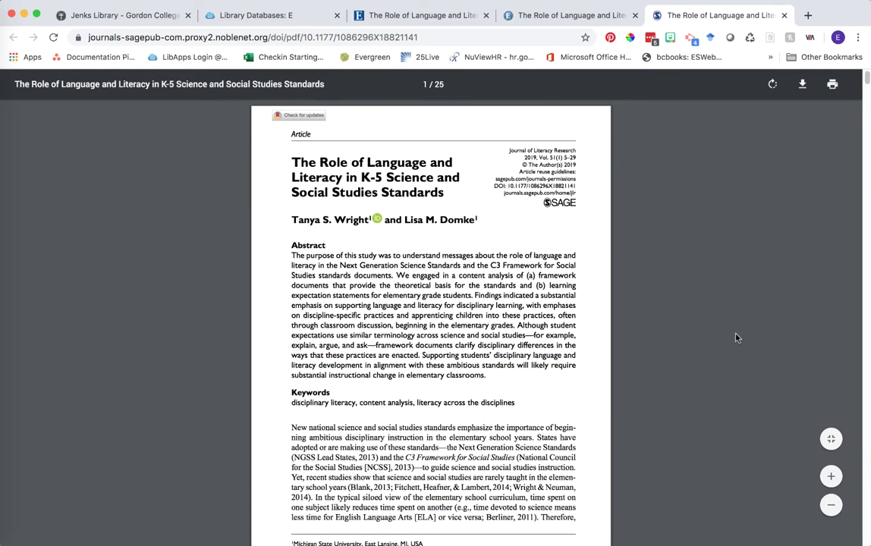
key("super+equal")
key("super+equal")
key("super+equal")
key("super+equal")
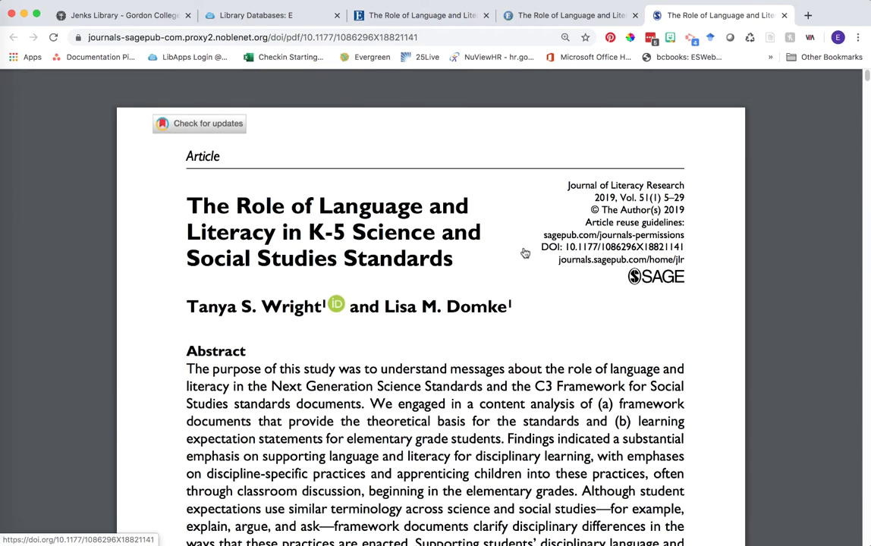
mouse_move(778, 75)
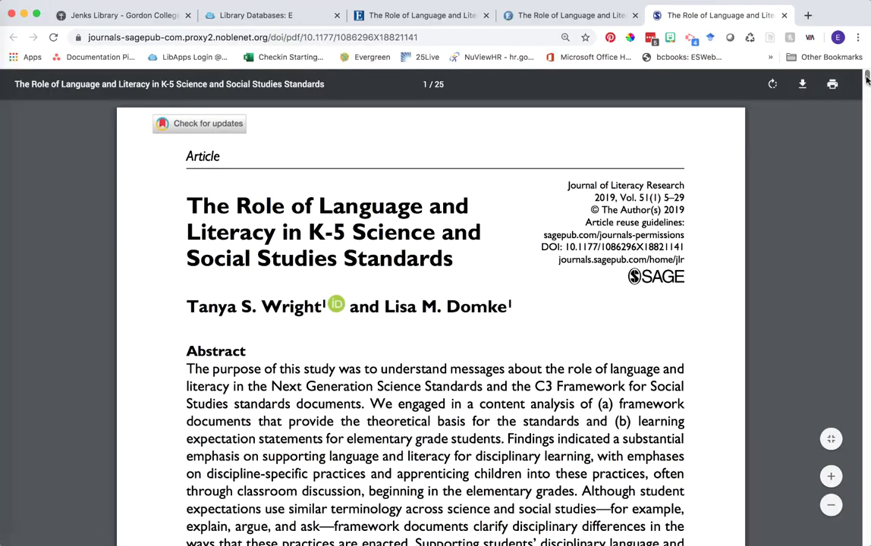
left_click_drag(865, 80, 824, 490)
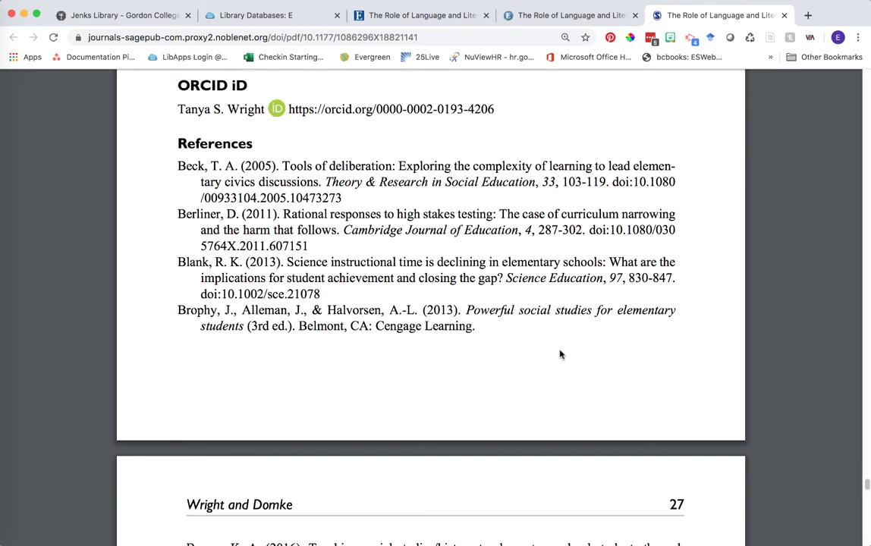
Select and copy 'Journal of Educational Psychology' from the Connor (2017) reference on page 27
scroll(414, 357, "down", 5)
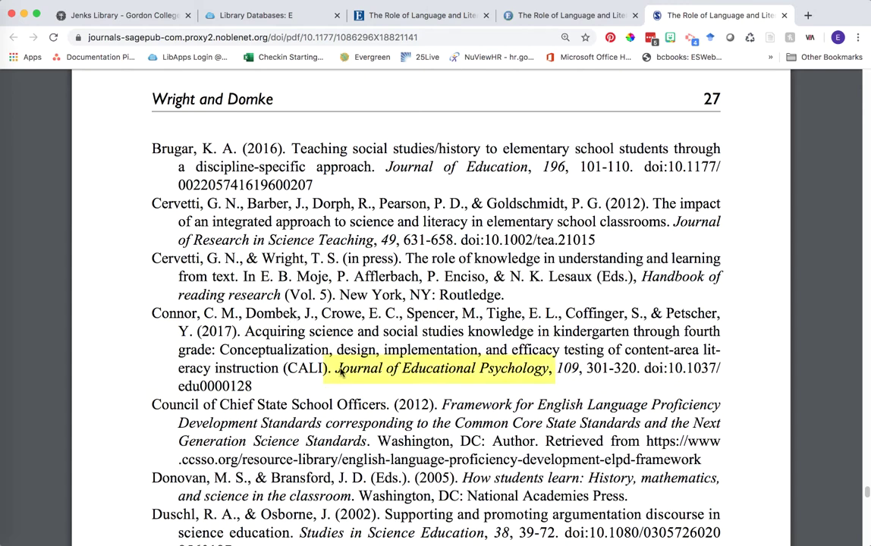
left_click_drag(520, 380, 544, 381)
key("super+c")
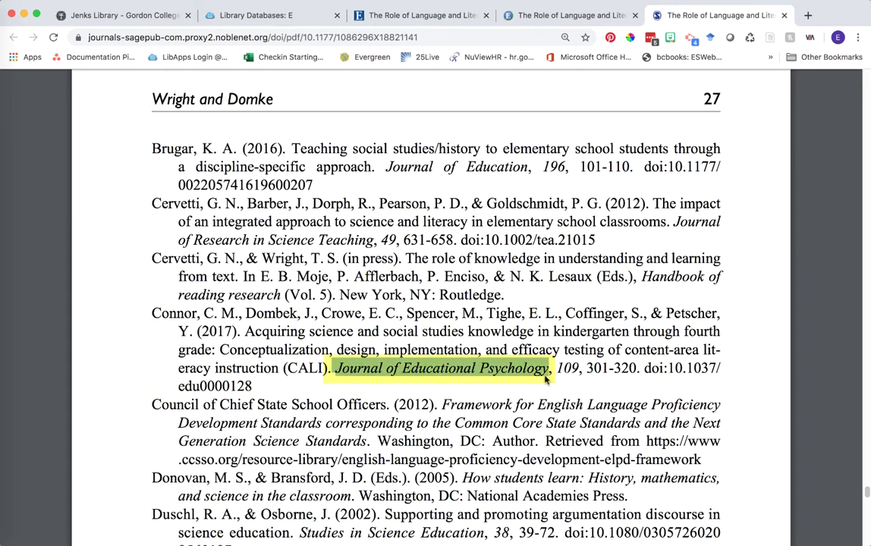
key("super+1")
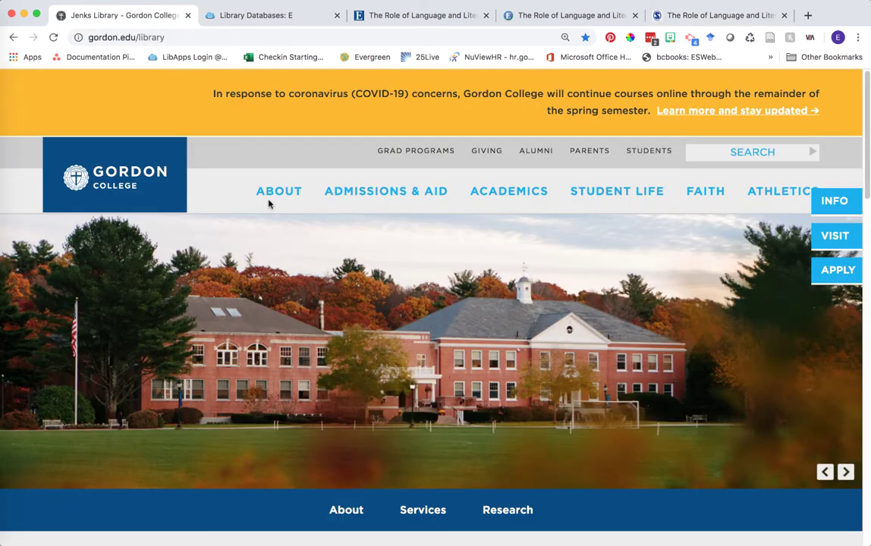
On the Jenks Library site, choose the Journals search tab and launch Search Journal Finder
scroll(268, 203, "down", 10)
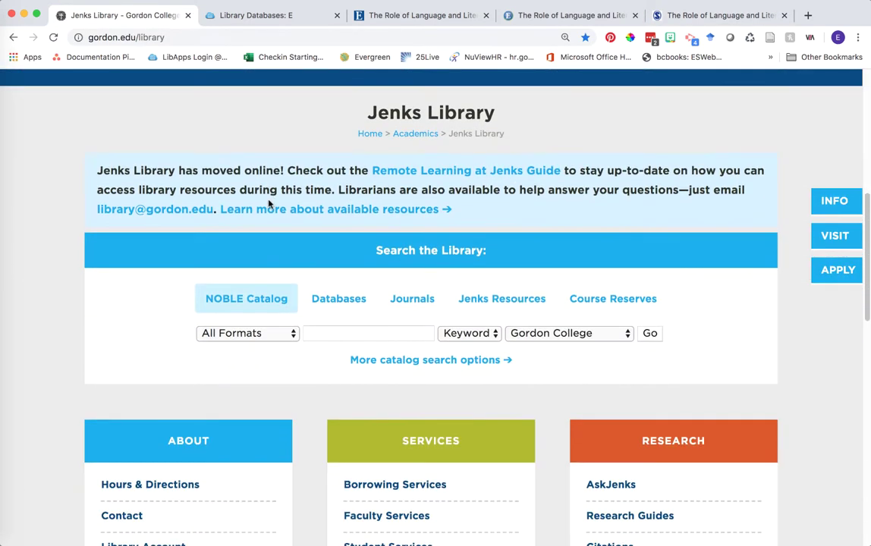
scroll(268, 203, "down", 1)
left_click(408, 274)
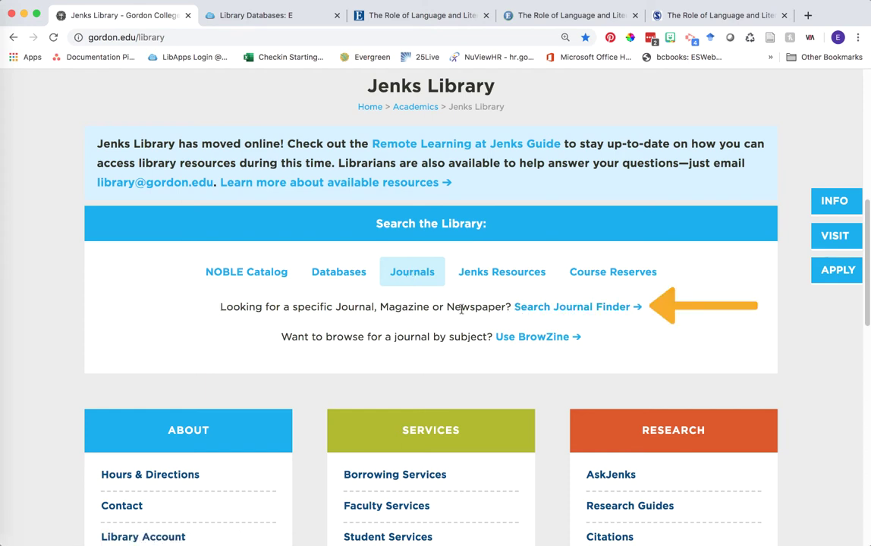
left_click(563, 307)
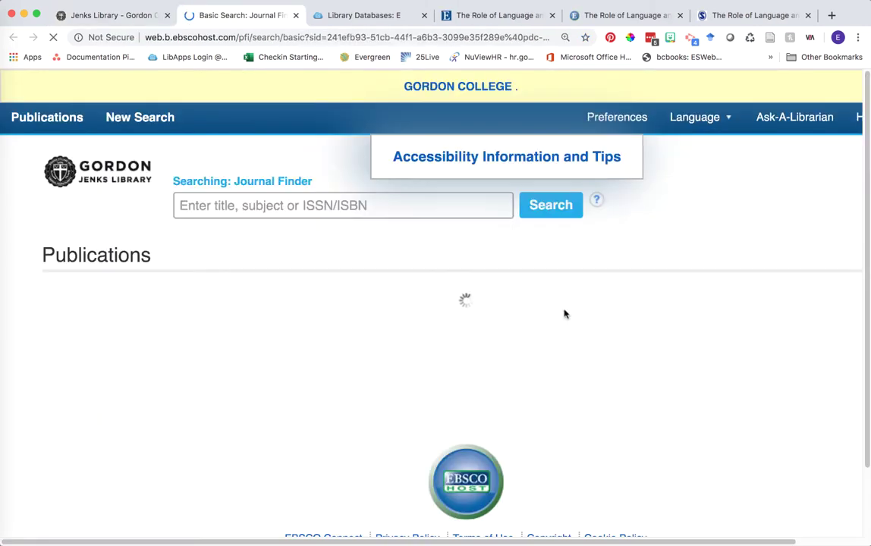
Search Journal Finder for 'Journal of Educational Psychology' and open its PsycARTICLES (EBSCO) entry, full text 1910–current
key("super+v")
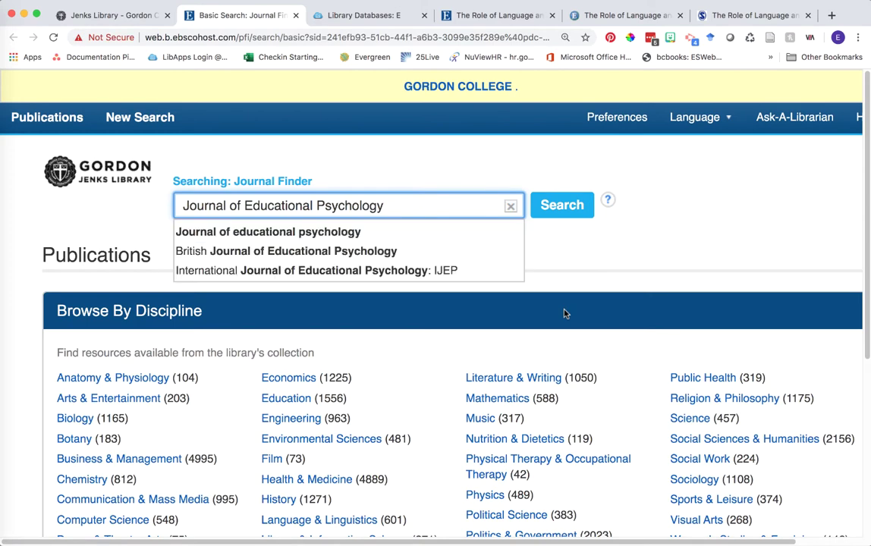
left_click(446, 189)
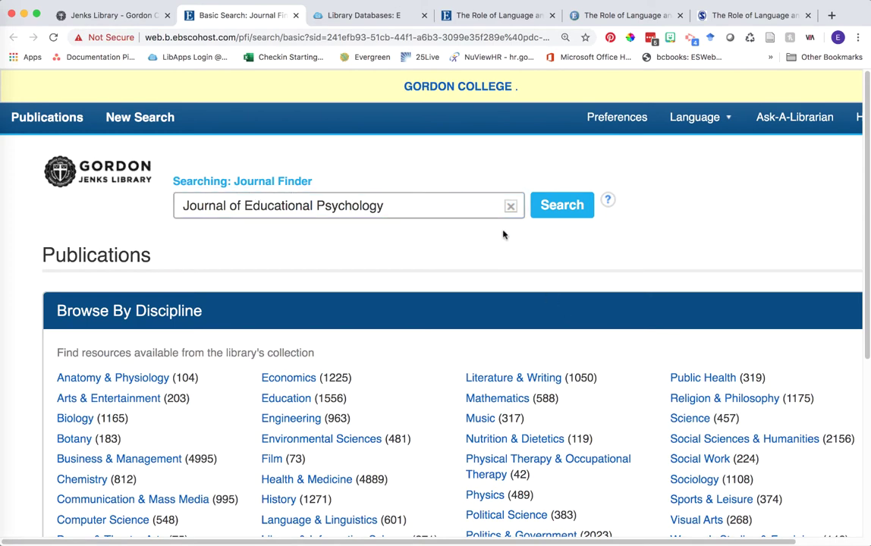
left_click(552, 203)
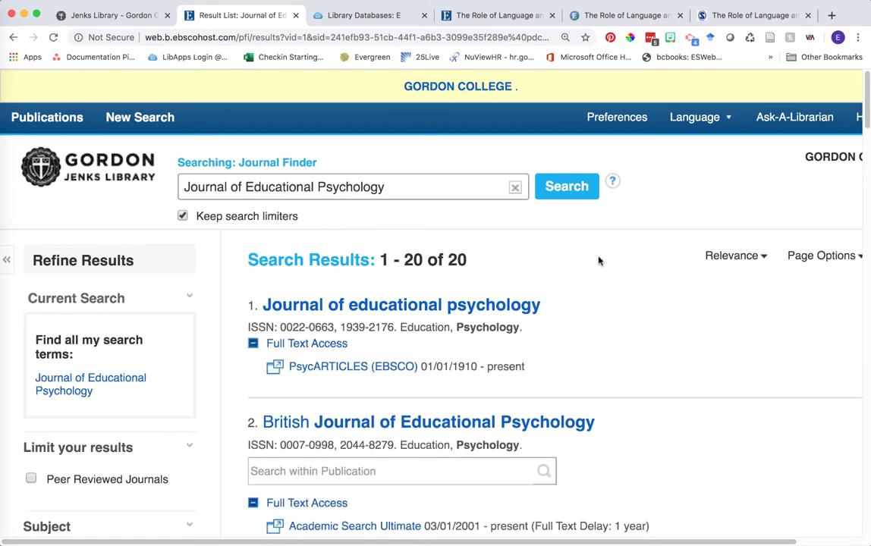
key("super+minus")
key("super+minus")
key("super+minus")
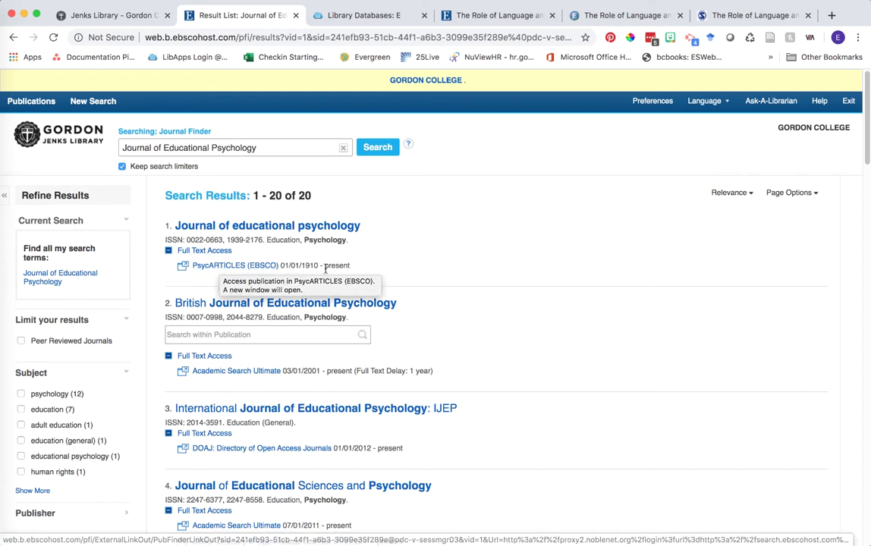
left_click_drag(302, 265, 356, 266)
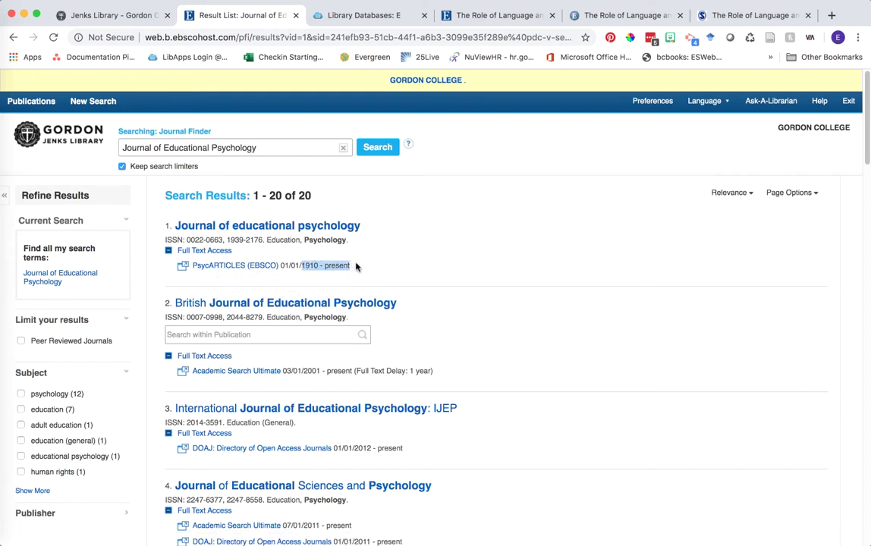
left_click(221, 269)
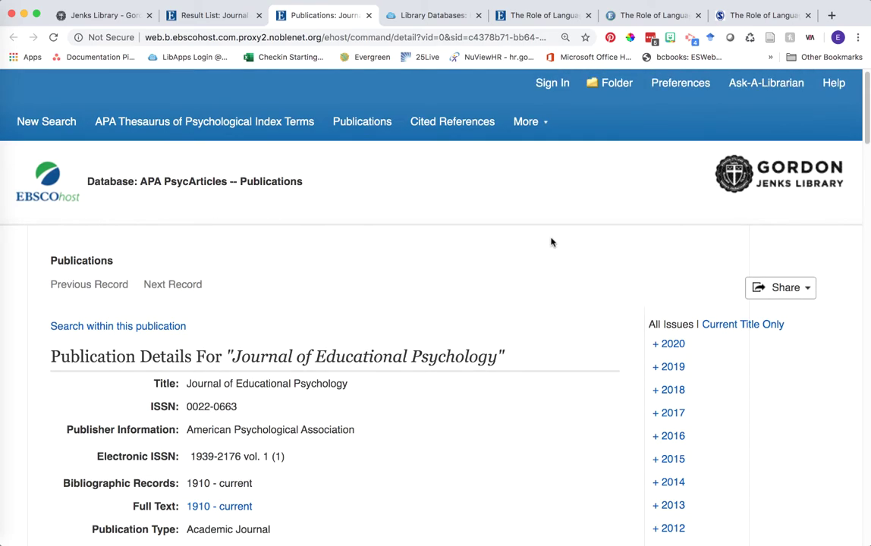
Highlight the Connor reference's year 2017, volume 109 and pages 301-320 in the PDF
left_click(760, 15)
left_click_drag(195, 331, 237, 331)
left_click_drag(556, 368, 641, 367)
left_click_drag(556, 368, 650, 369)
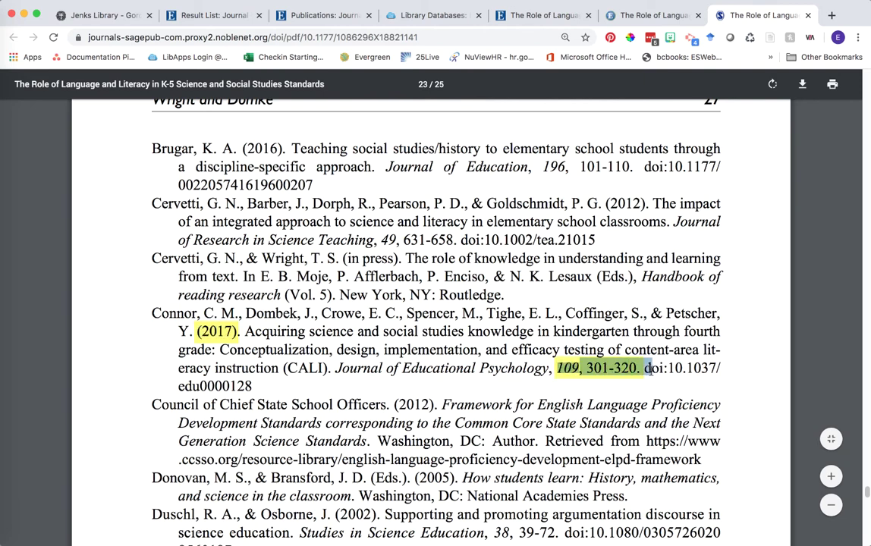
double_click(229, 331)
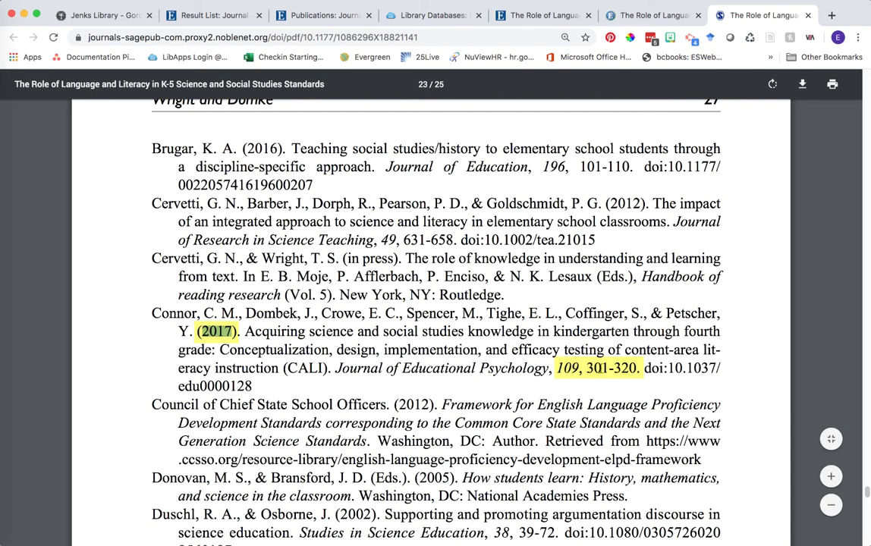
double_click(565, 368)
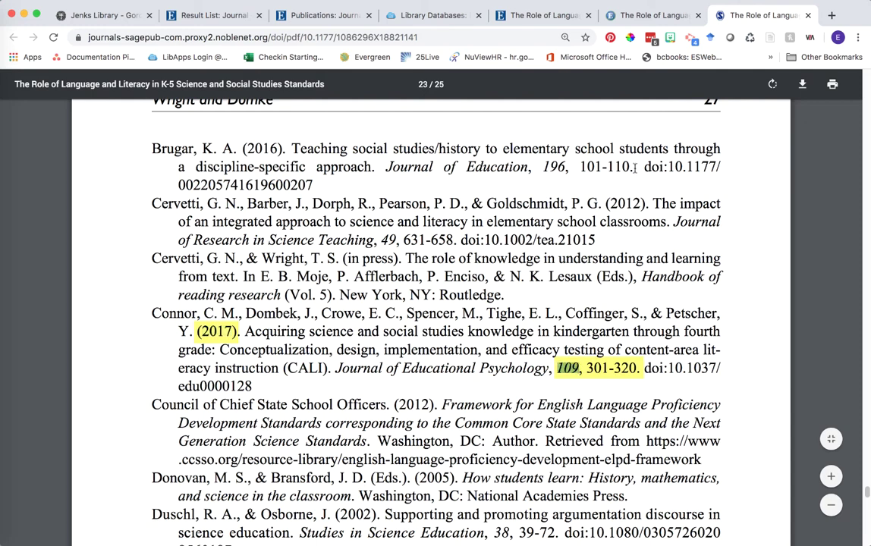
Expand the 2017 issues in the journal's All Issues list
left_click(320, 16)
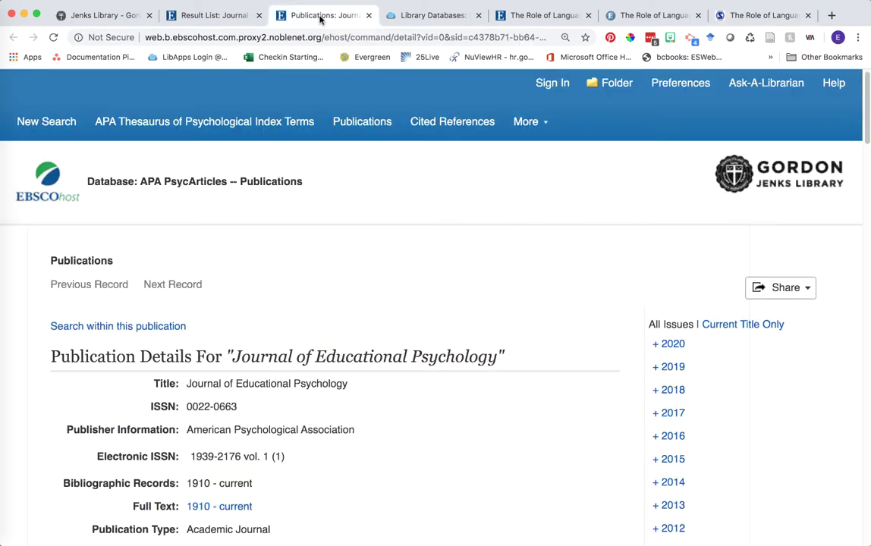
scroll(511, 214, "down", 3)
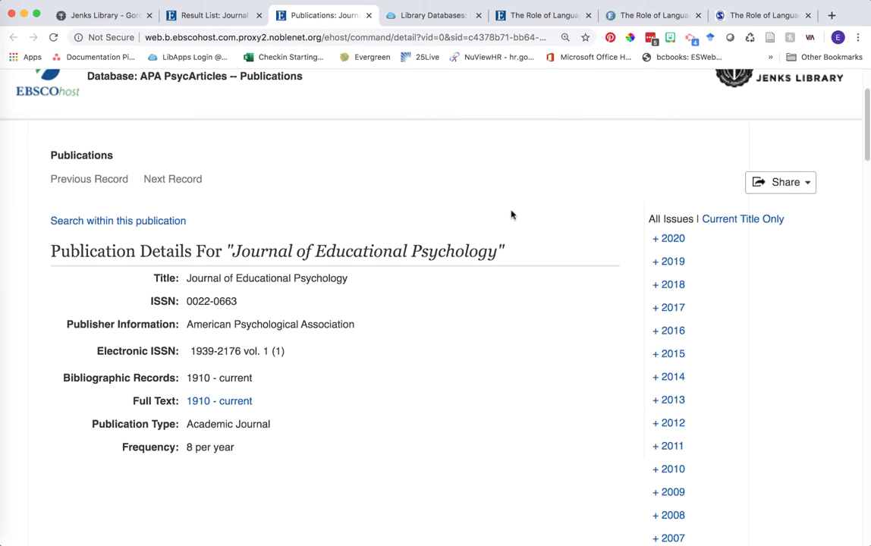
left_click(667, 301)
scroll(753, 305, "down", 3)
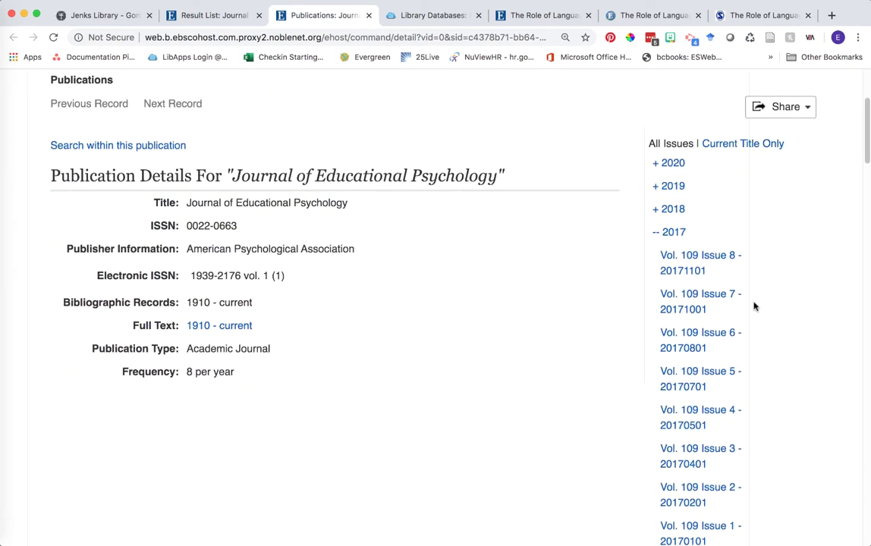
Re-mark the cited volume 109 and page range 301-320 in the reference
key("super+9")
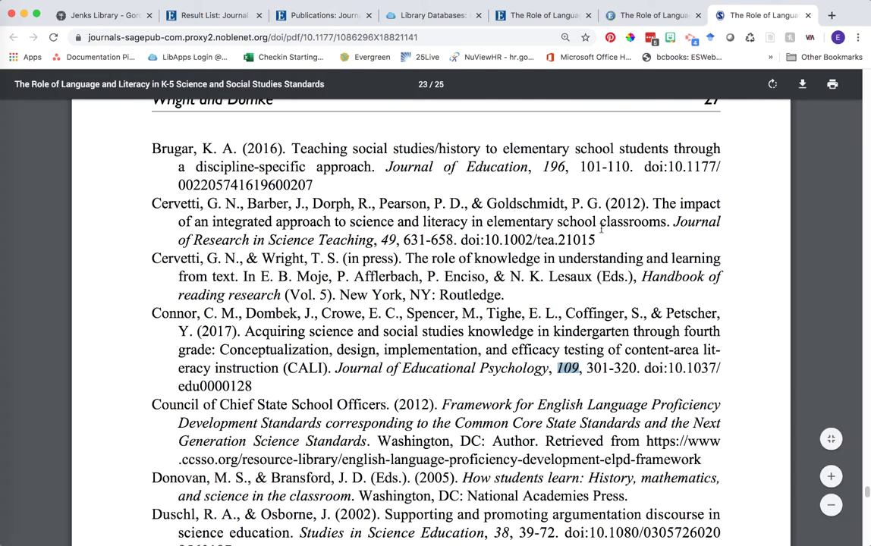
left_click(578, 365)
left_click_drag(581, 368, 563, 368)
left_click_drag(585, 367, 636, 368)
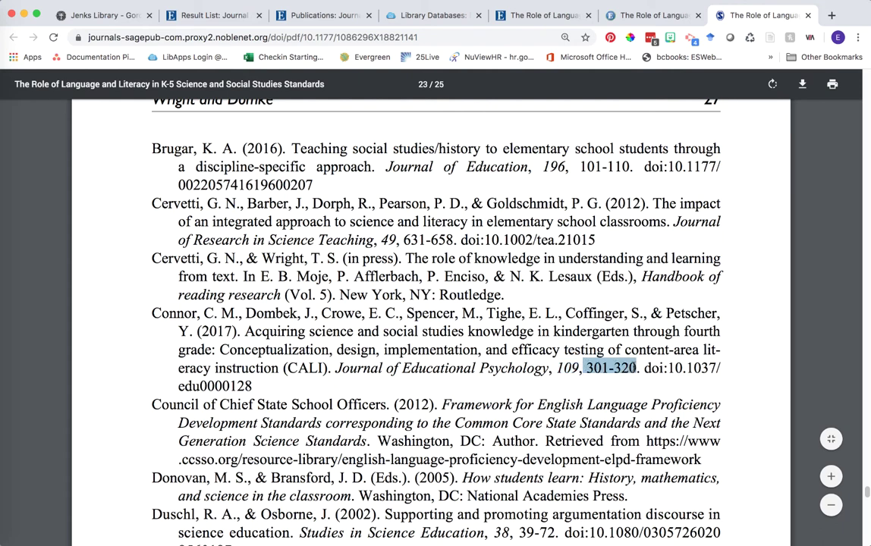
Open the Vol. 109 Issue 3 April 2017 issue, checking it against the cited article title
left_click(323, 15)
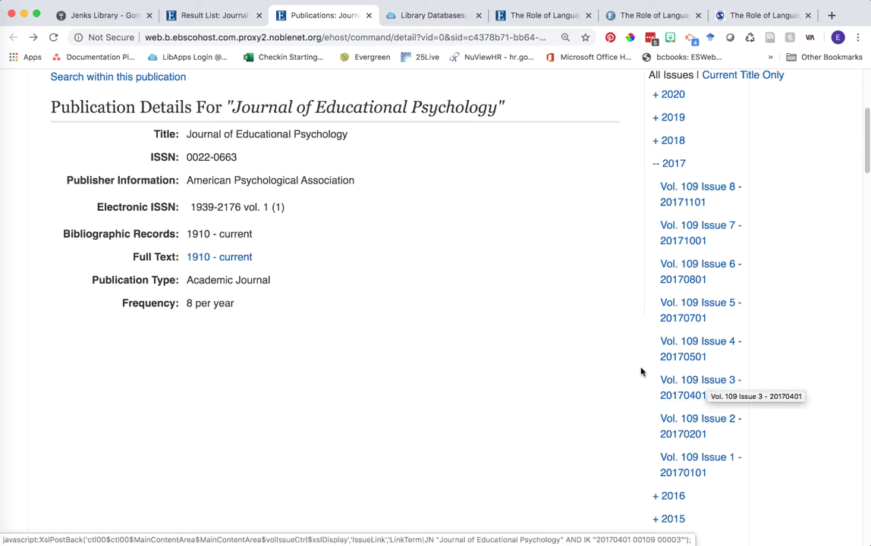
scroll(543, 356, "up", 3)
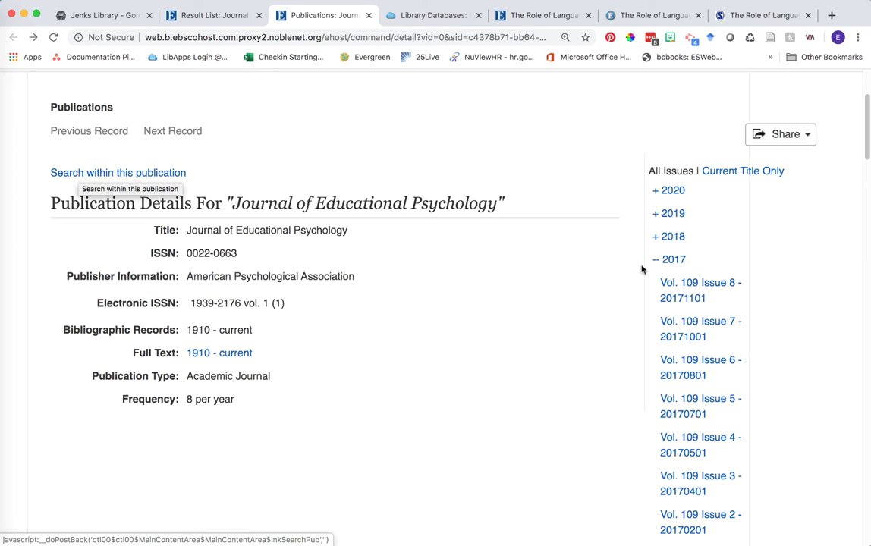
scroll(589, 283, "down", 5)
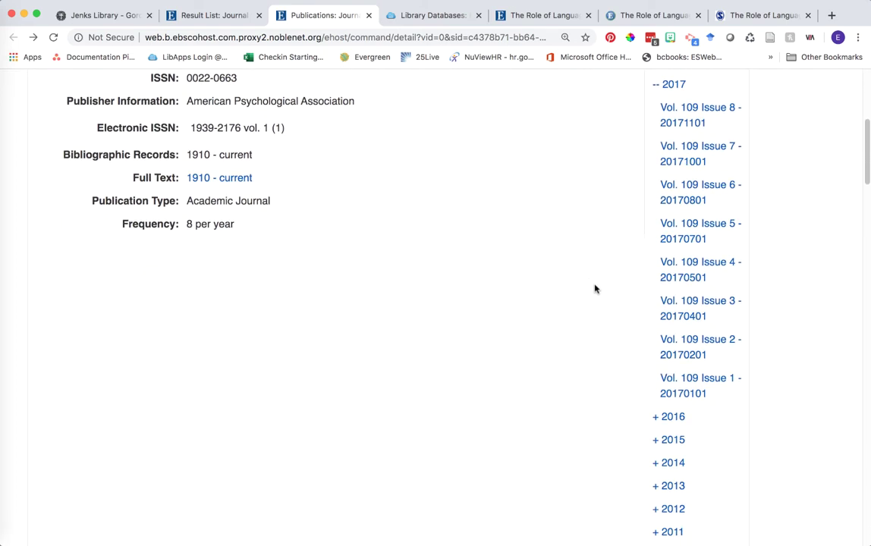
left_click(692, 303)
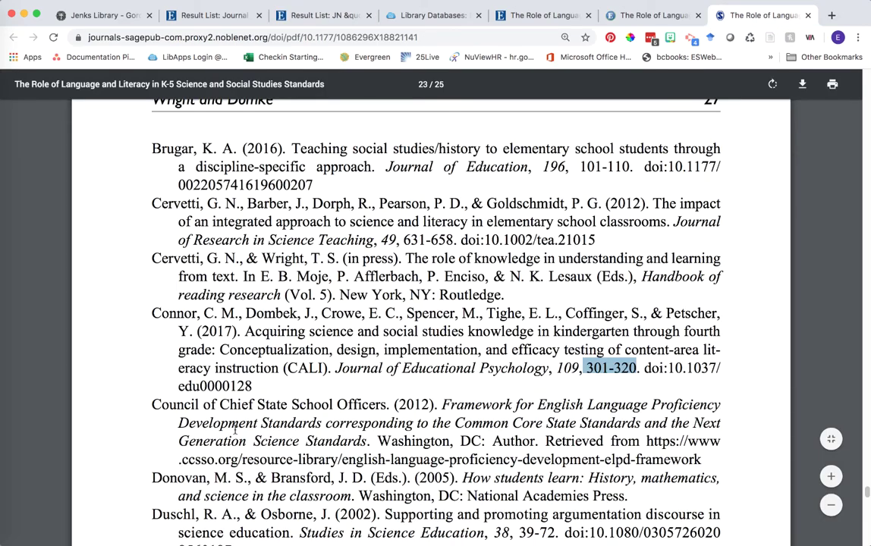
left_click_drag(332, 369, 463, 331)
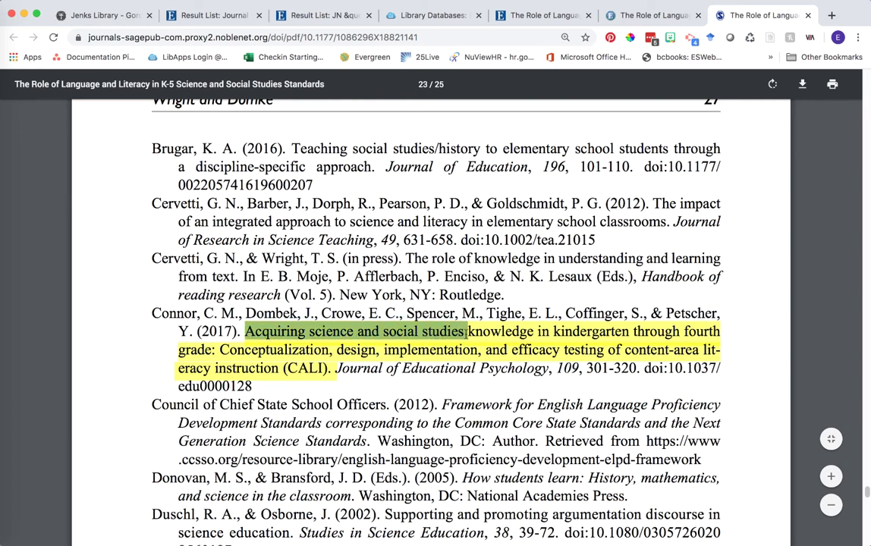
left_click(323, 15)
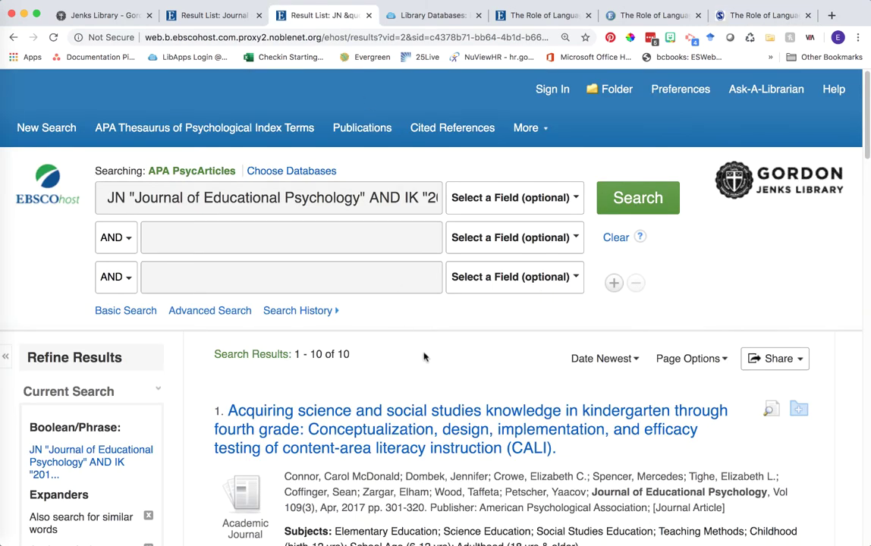
Open the CALI article's PDF Full Text from the first result, then return to the SAGE reference list
scroll(422, 357, "down", 1)
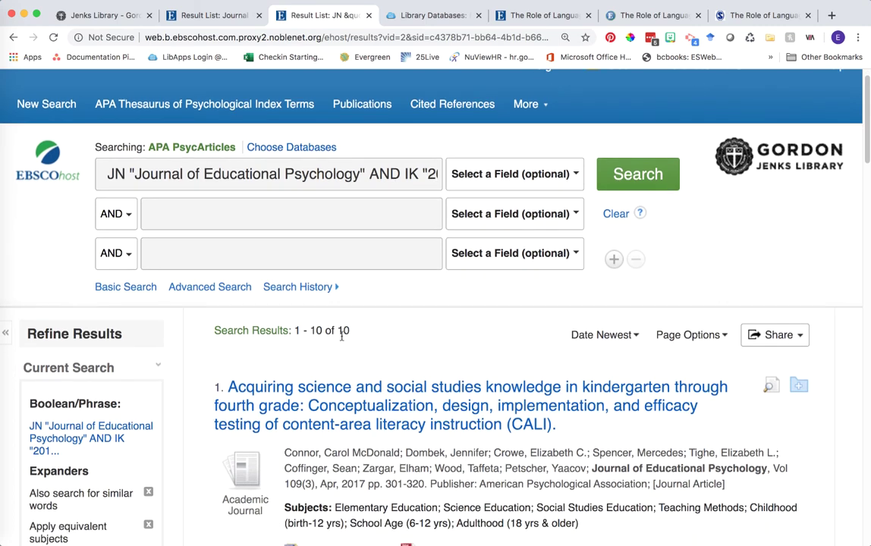
scroll(353, 324, "down", 5)
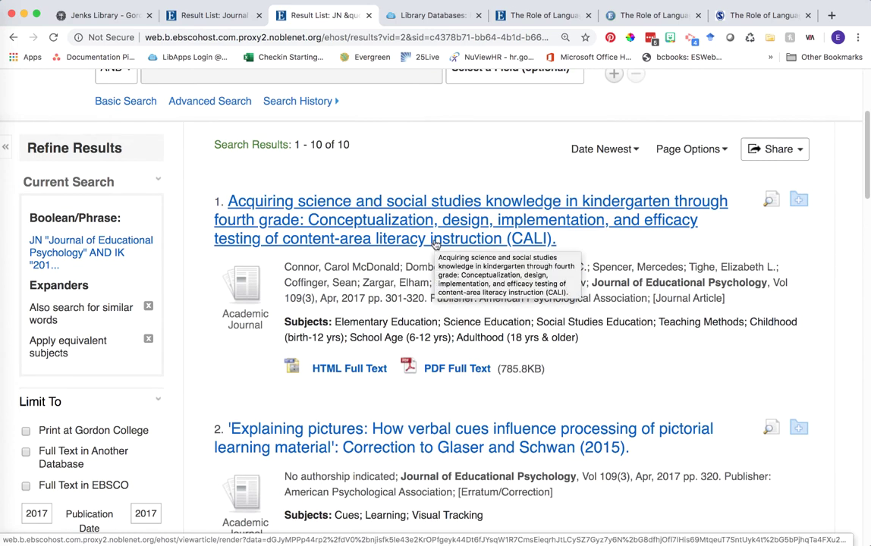
double_click(319, 367)
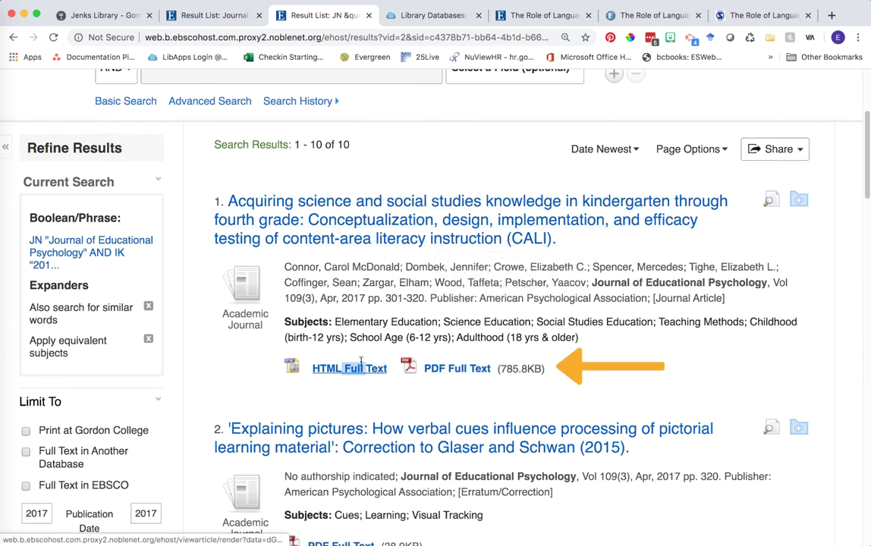
left_click_drag(343, 368, 546, 377)
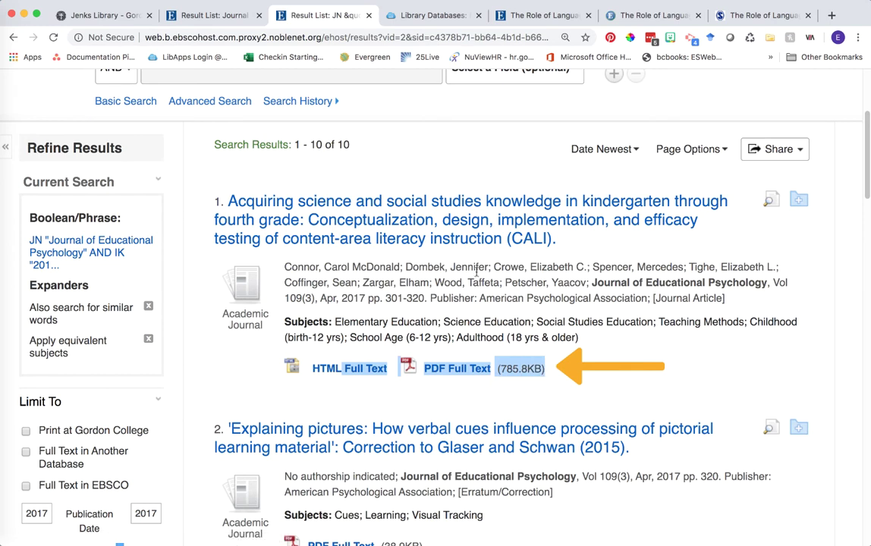
left_click(449, 346)
left_click(450, 371)
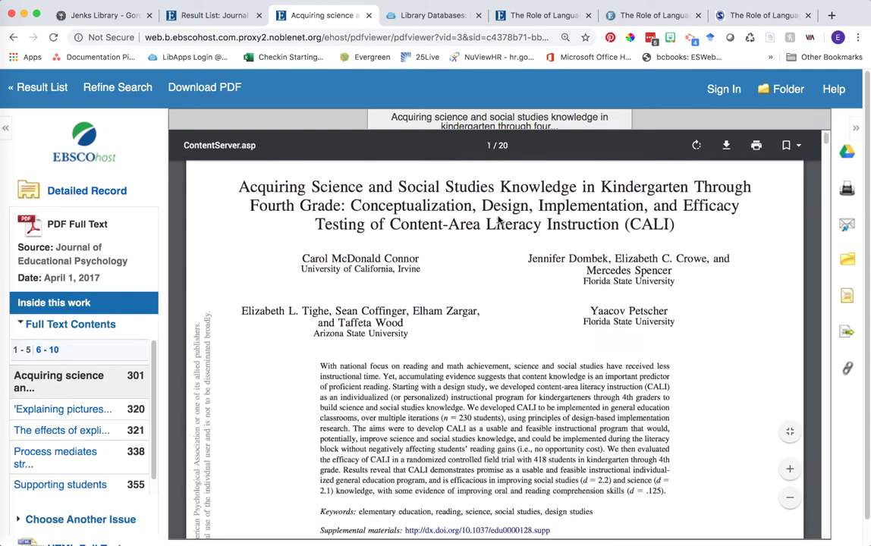
scroll(498, 219, "down", 6)
left_click(754, 17)
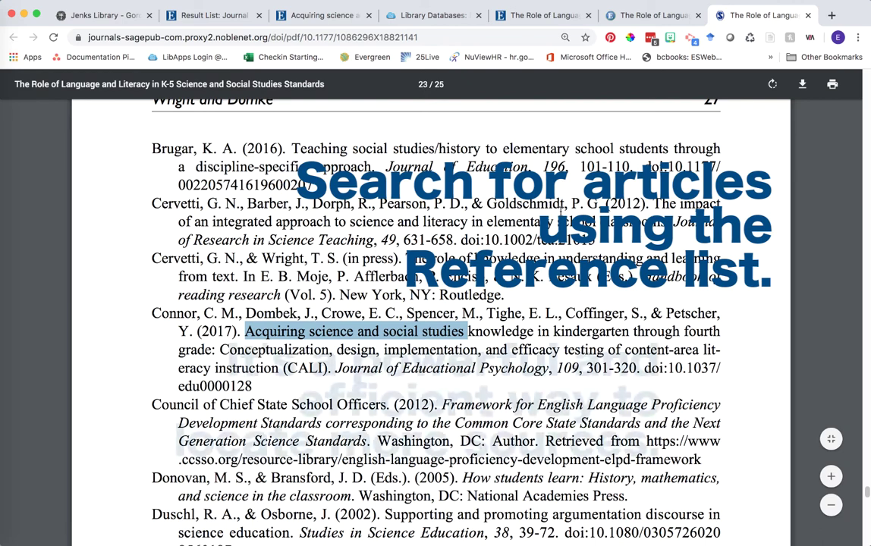
left_click(388, 331)
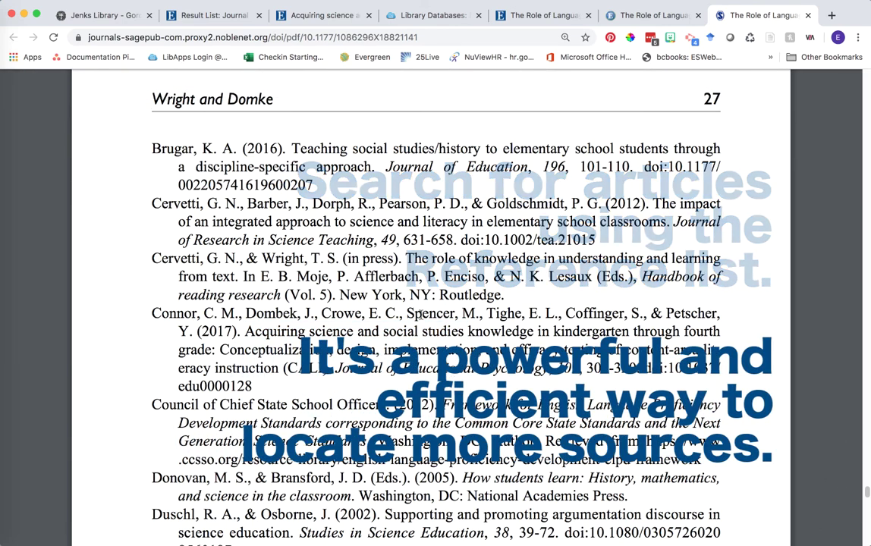
scroll(494, 293, "down", 1)
scroll(493, 293, "down", 3)
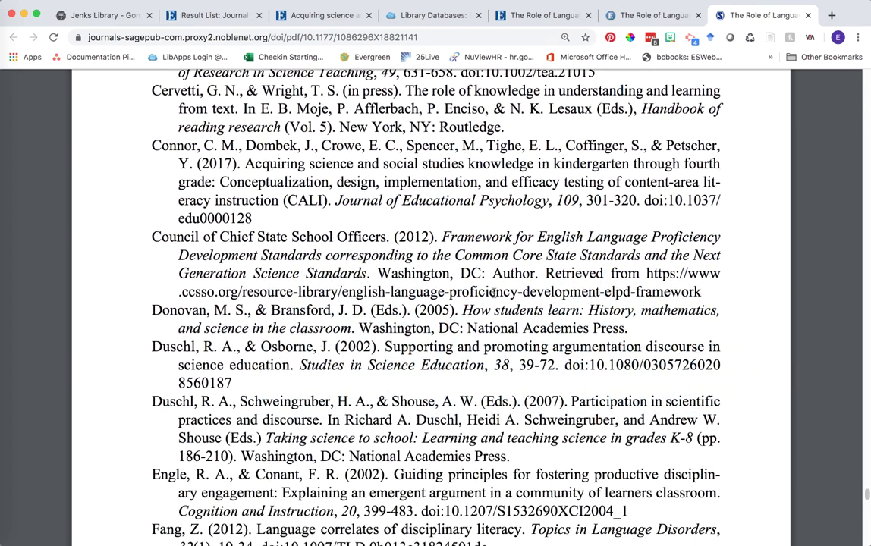
scroll(494, 292, "down", 1)
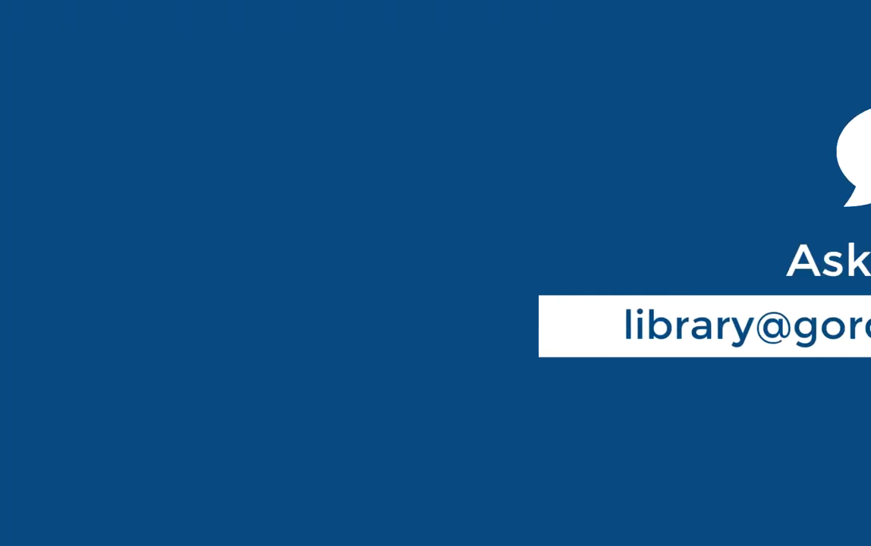